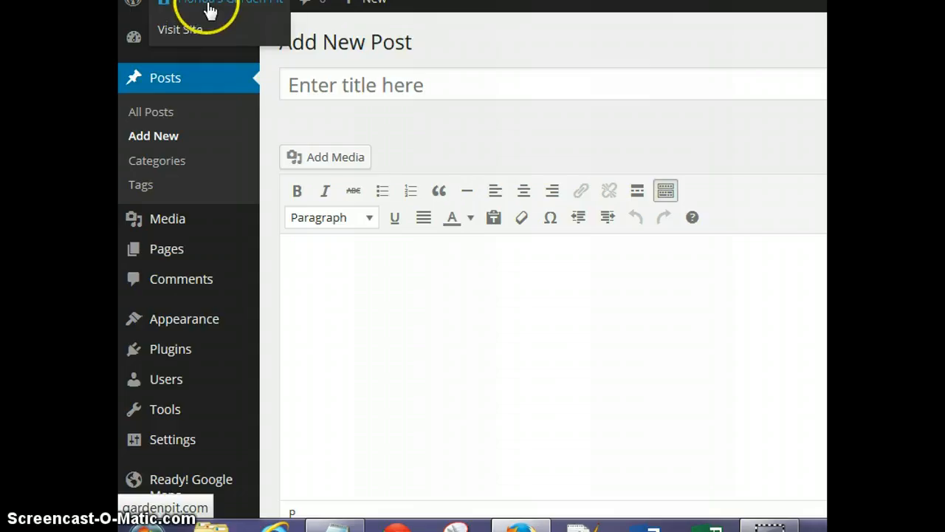
Visit the live site and look over the home page's slider, latest posts, contact information and social media sections.
left_click(258, 106)
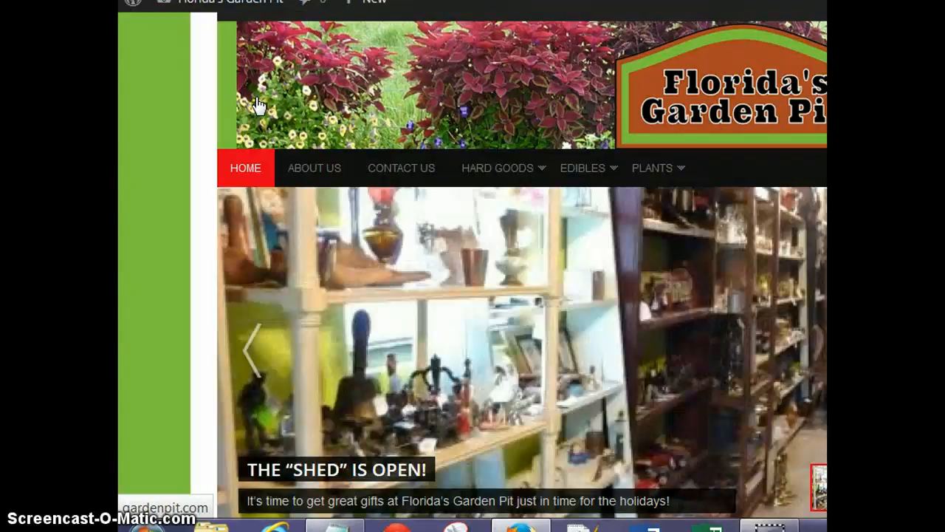
left_click(258, 105)
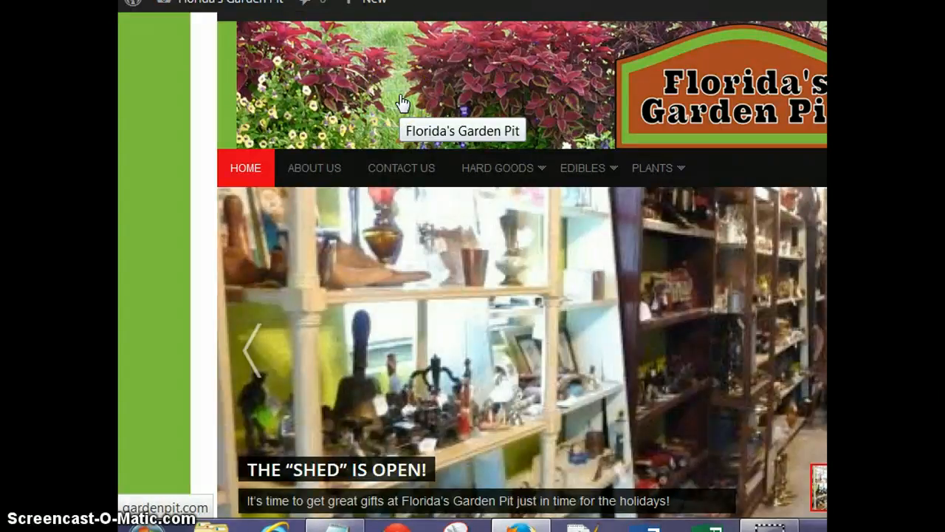
left_click(444, 85)
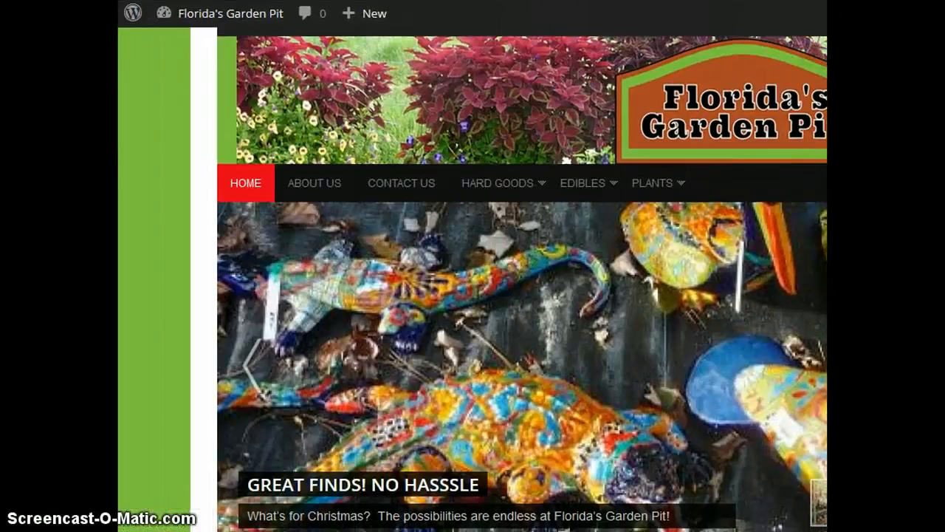
scroll(522, 278, "down", 8)
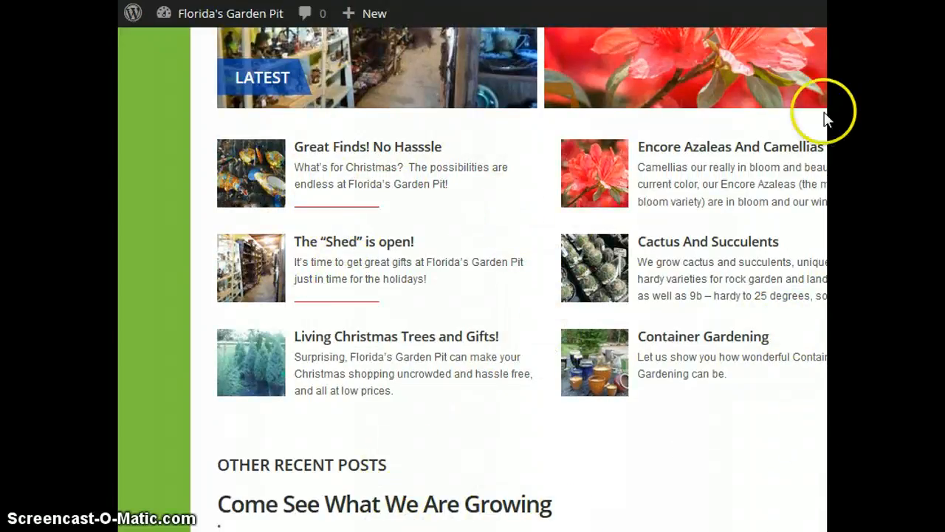
left_click_drag(791, 111, 780, 123)
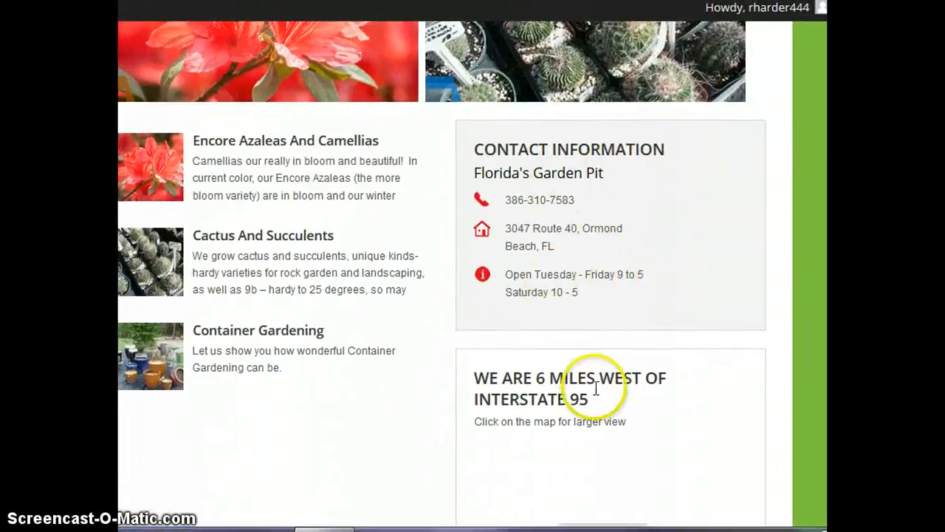
scroll(585, 216, "down", 10)
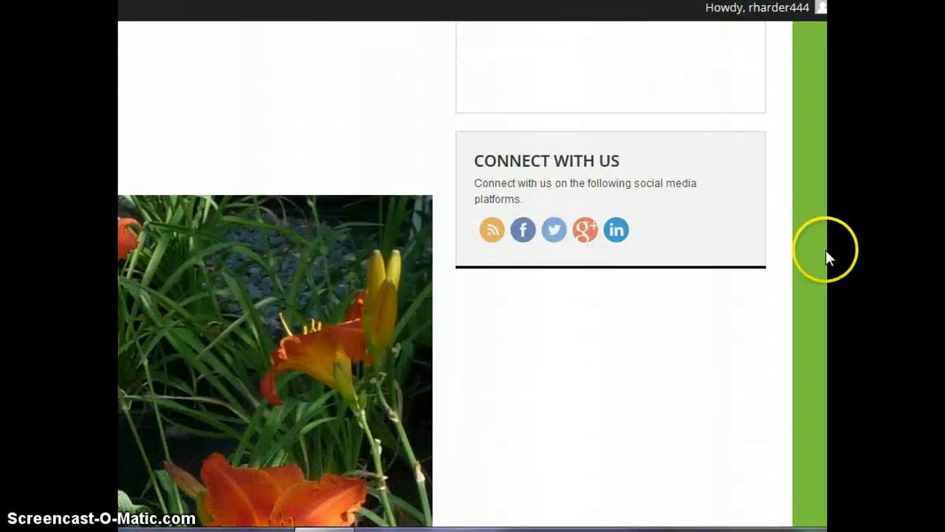
scroll(351, 130, "up", 15)
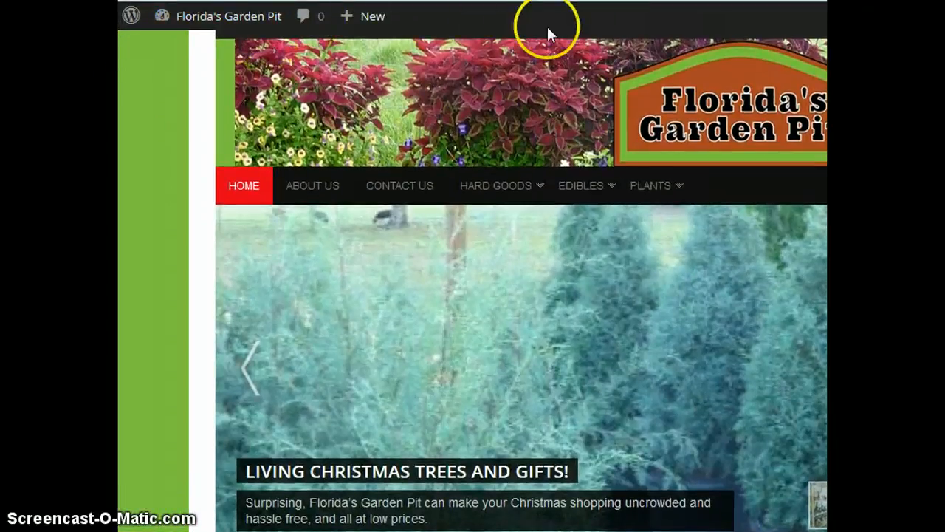
Return to the site's Dashboard and review the options under Posts, Media, Appearance, Plugins, Tools, Settings, BackupBuddy and Ready! Google Maps.
mouse_move(228, 21)
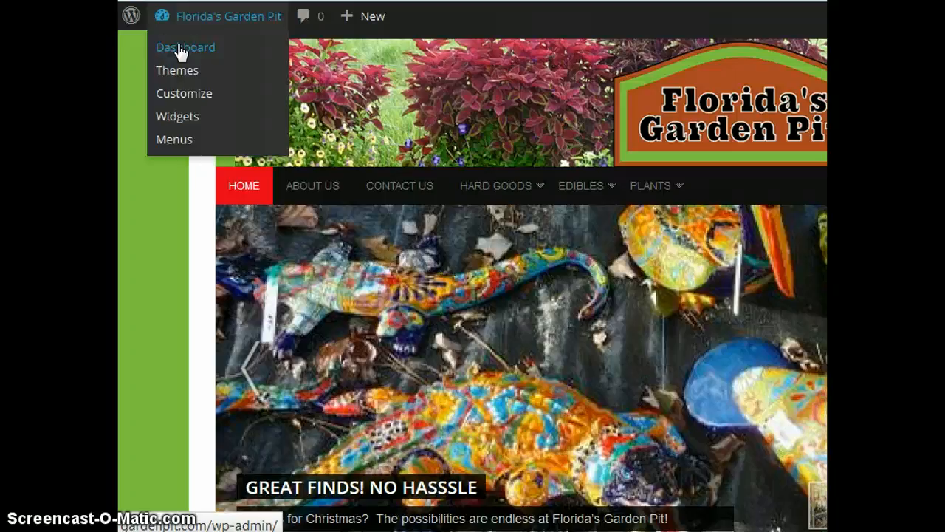
left_click(181, 51)
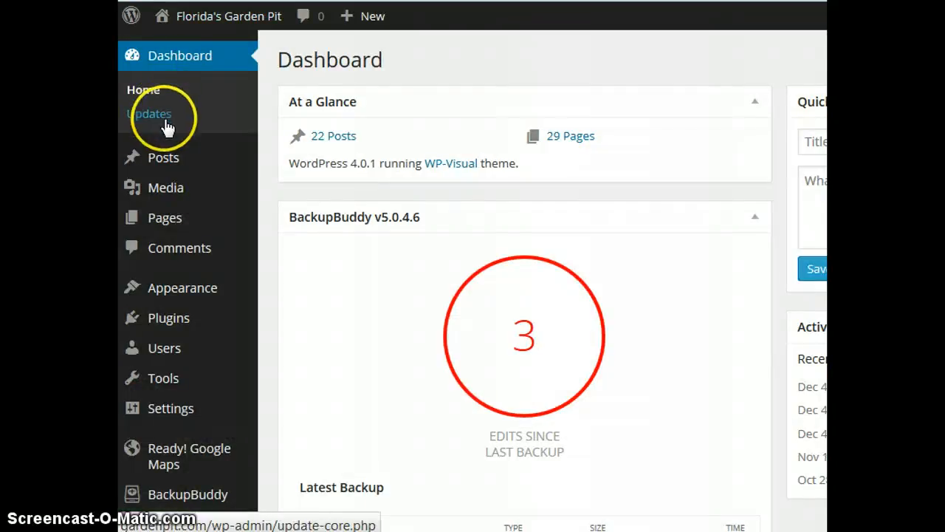
mouse_move(166, 164)
mouse_move(167, 190)
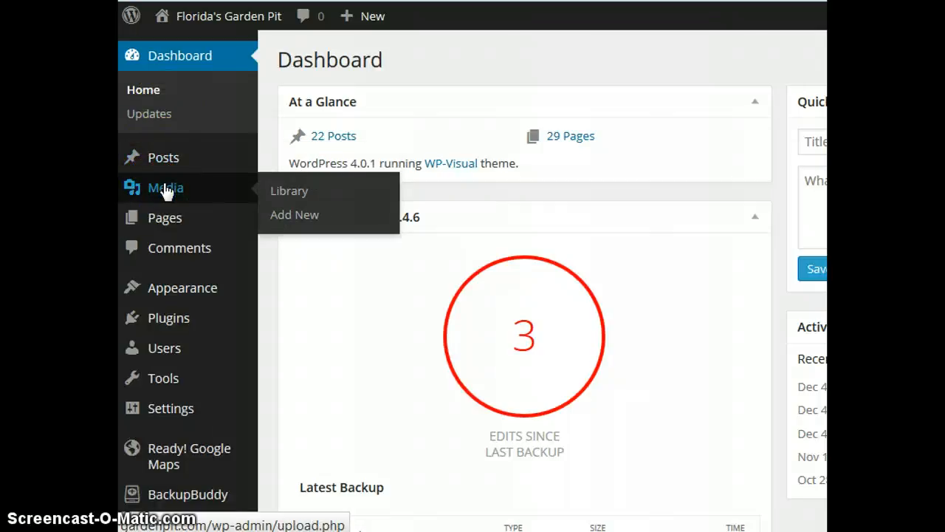
mouse_move(168, 226)
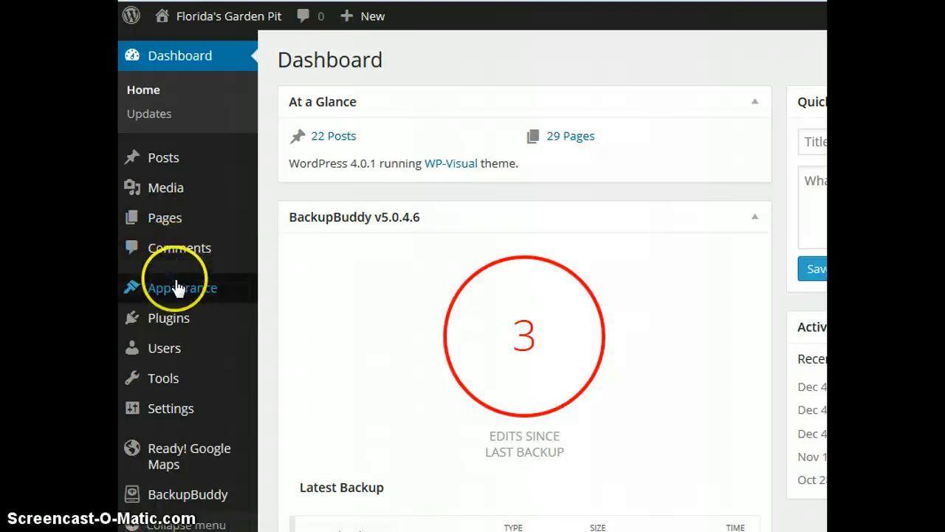
mouse_move(181, 296)
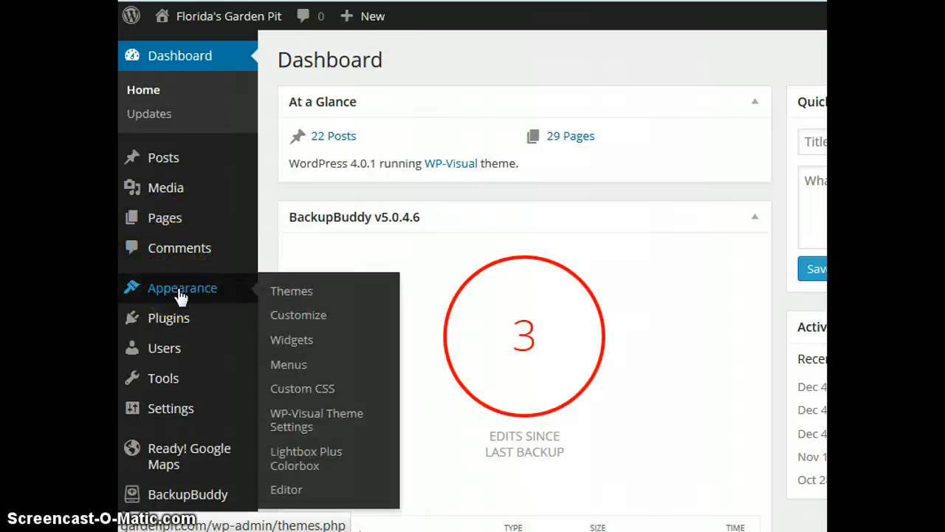
left_click(183, 295)
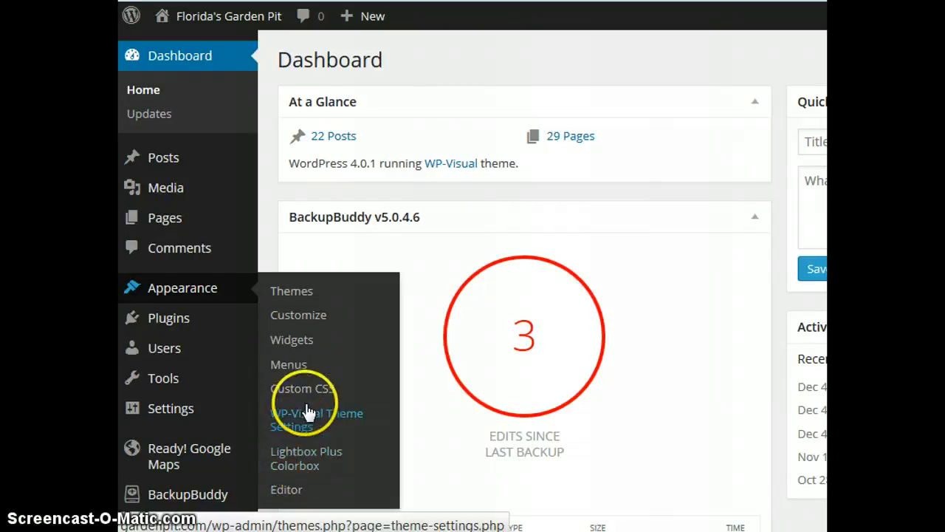
mouse_move(175, 325)
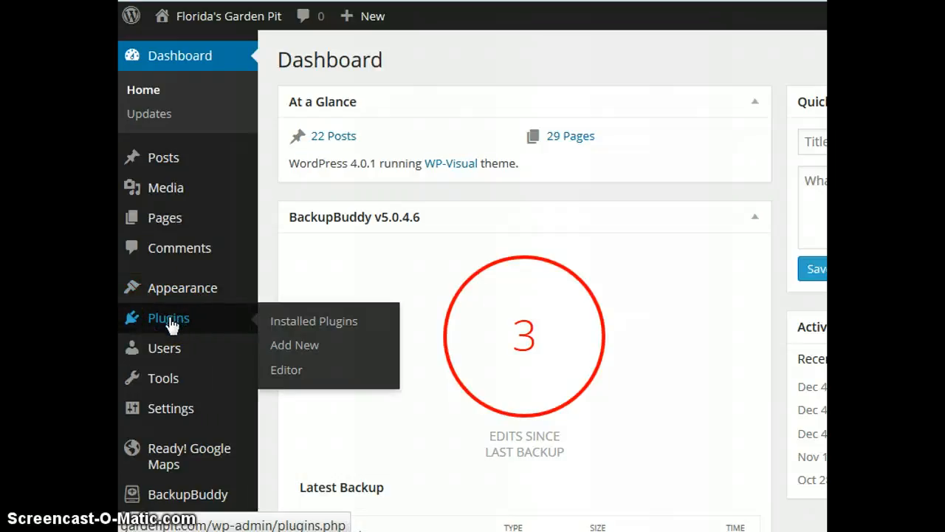
left_click(174, 325)
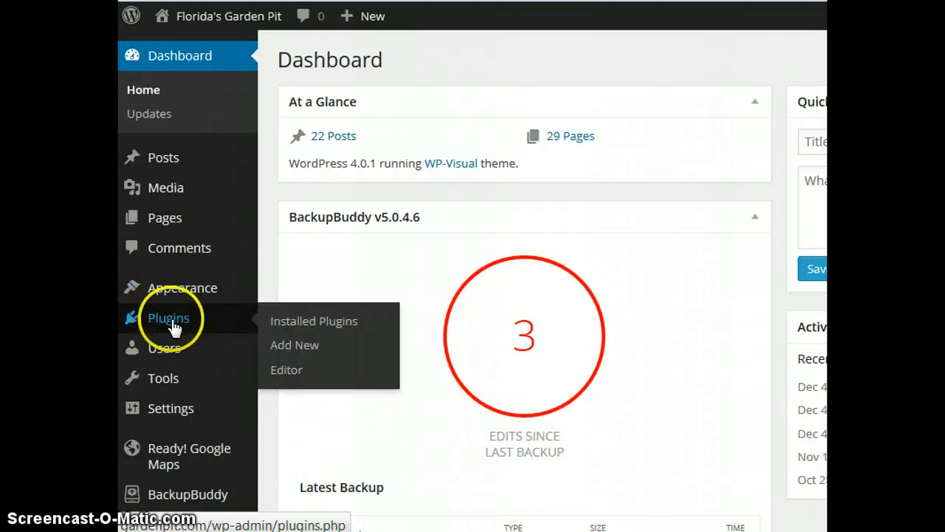
mouse_move(162, 386)
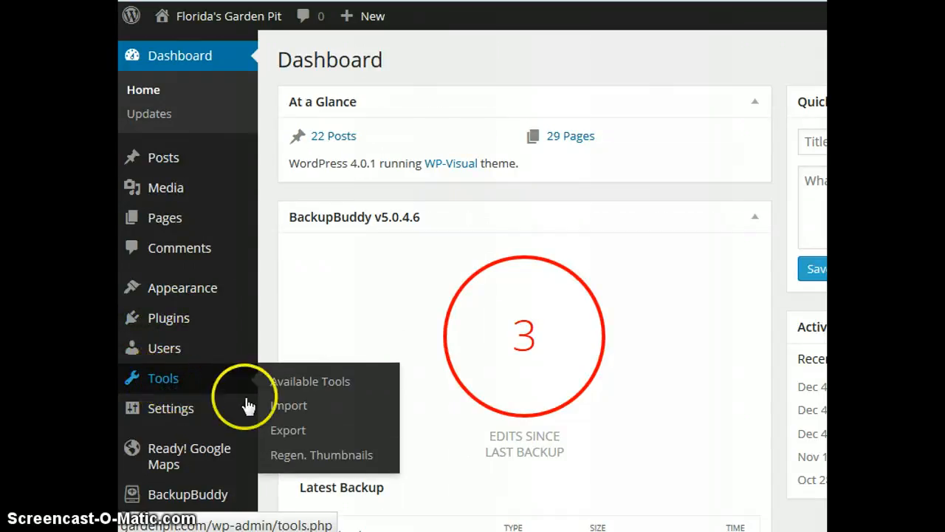
mouse_move(169, 410)
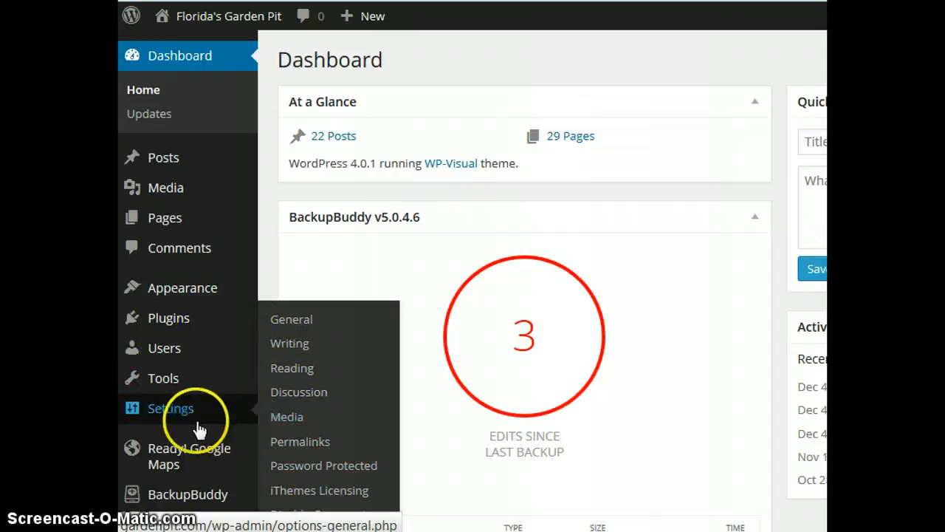
mouse_move(175, 490)
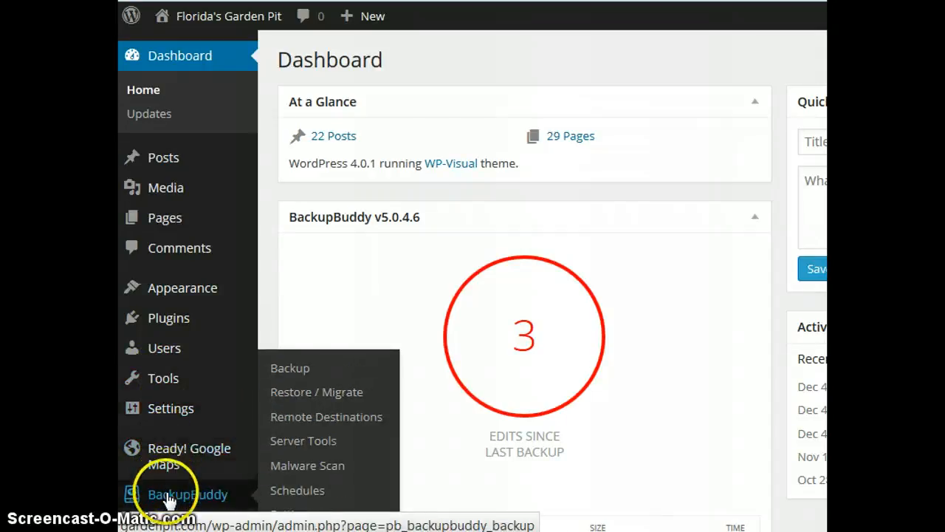
mouse_move(169, 472)
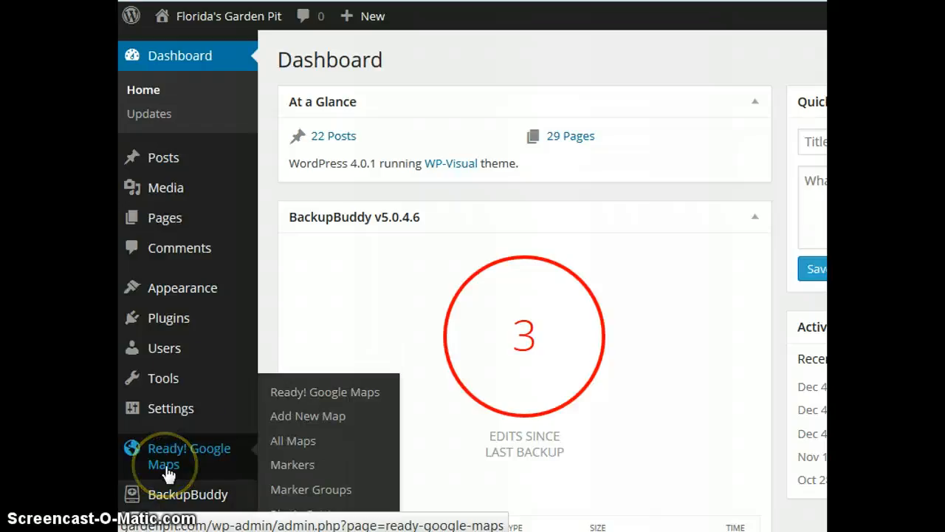
mouse_move(159, 206)
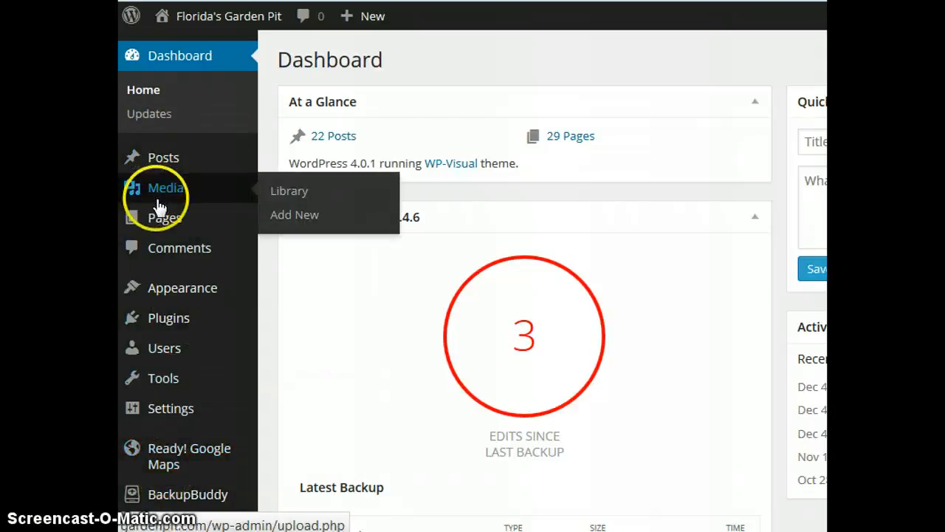
Start a new post and title it "Test Post".
mouse_move(177, 161)
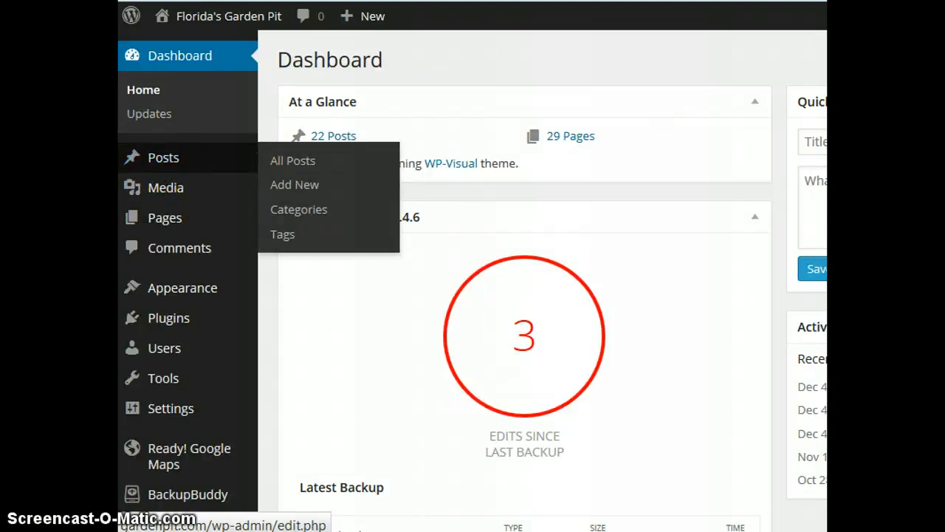
left_click(290, 198)
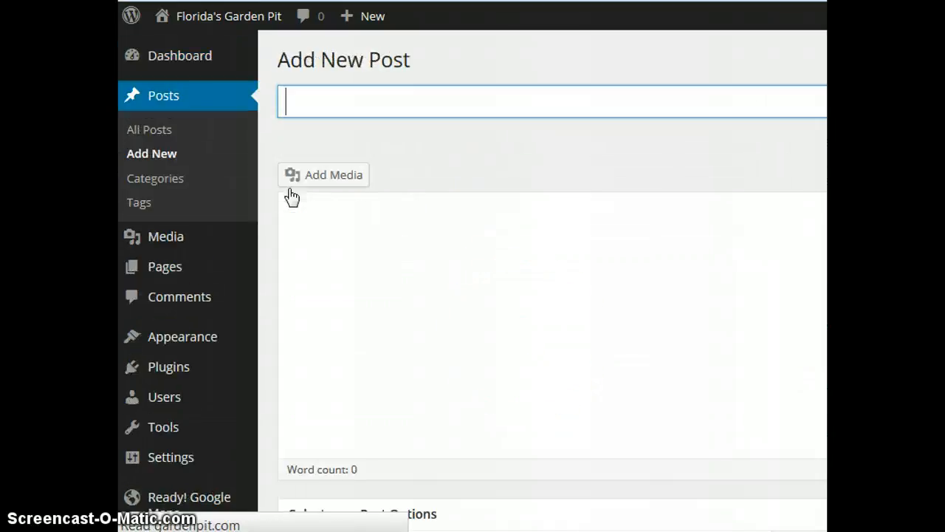
left_click(351, 168)
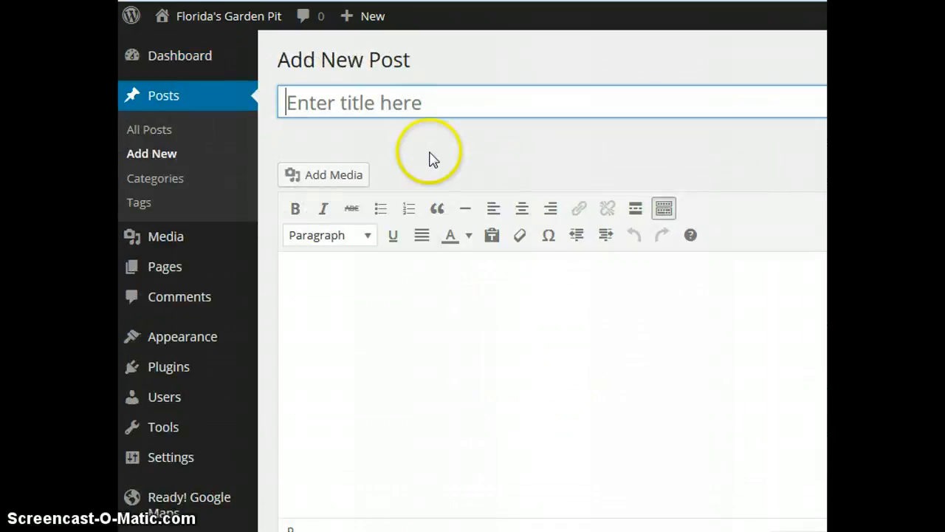
left_click(346, 104)
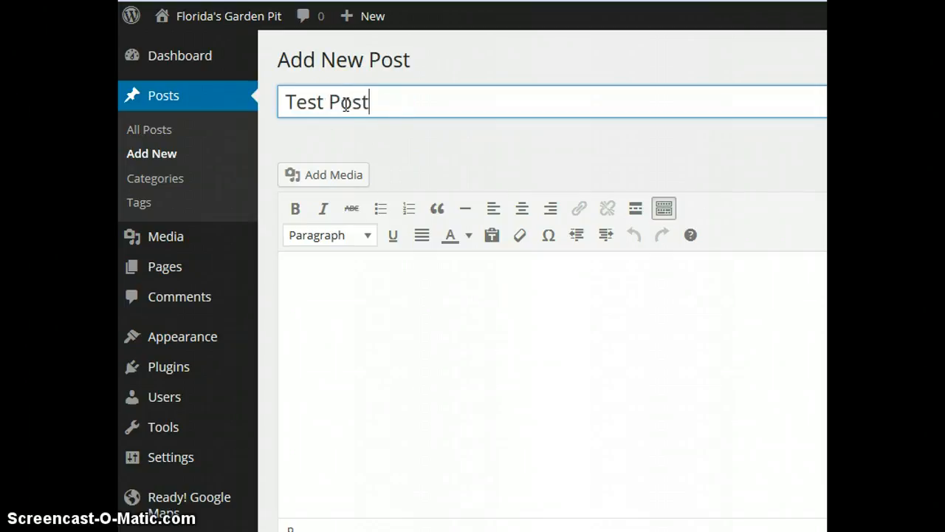
Write "Test Post Content..." in the post body and format it as Heading 2.
left_click(396, 301)
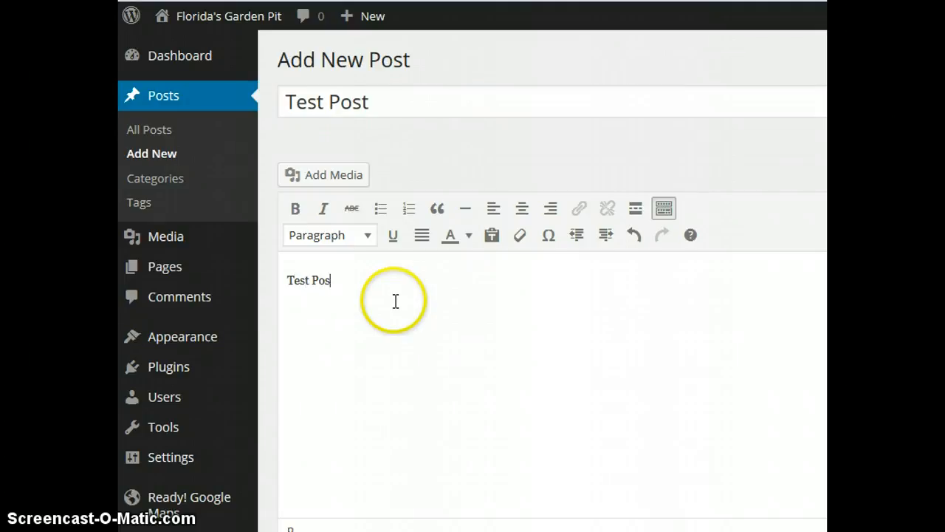
type("Test Post Content...")
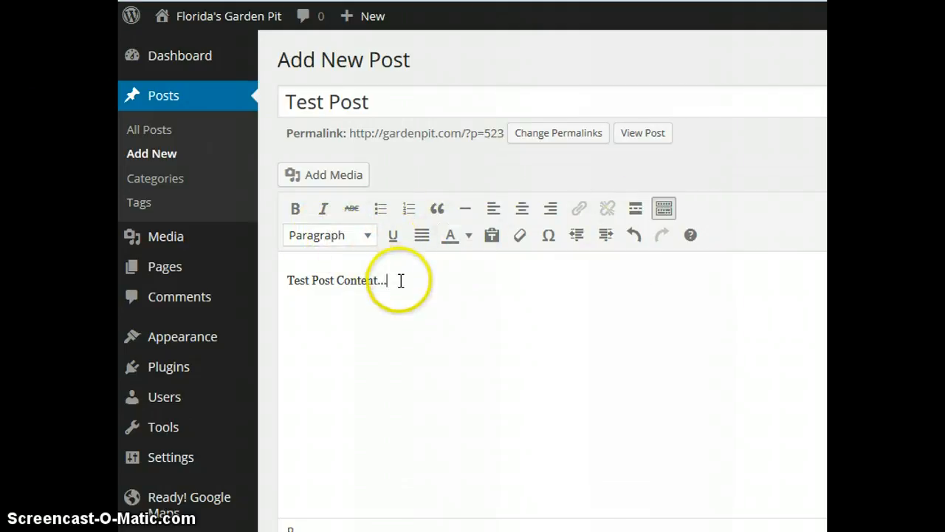
left_click_drag(399, 278, 274, 271)
left_click(338, 236)
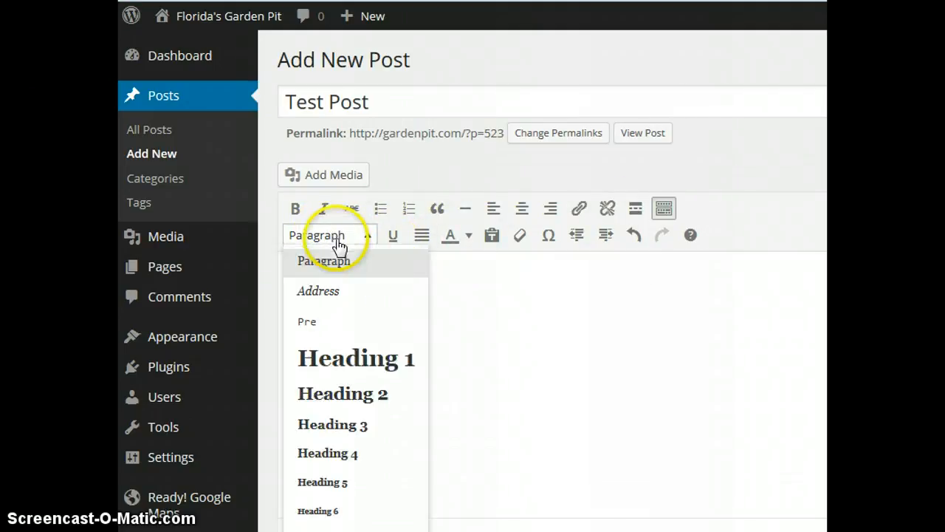
left_click(342, 394)
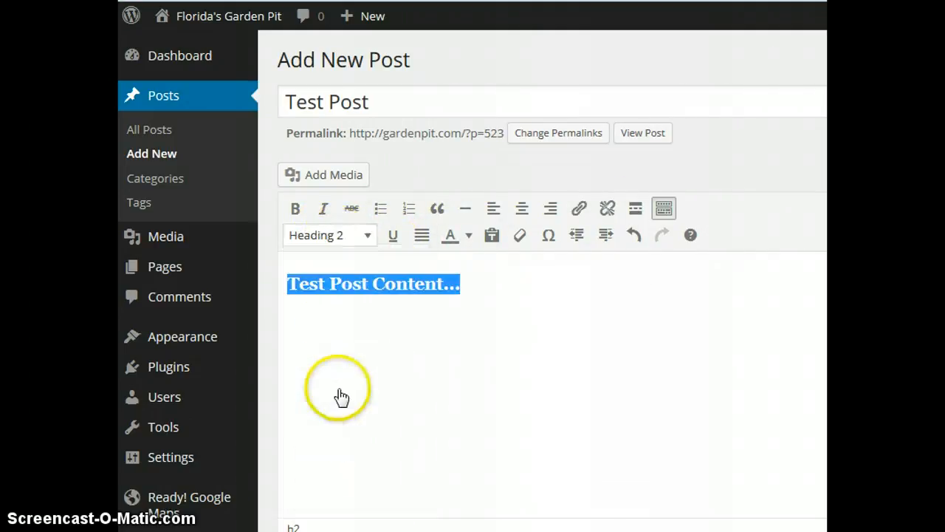
left_click(356, 325)
left_click(468, 283)
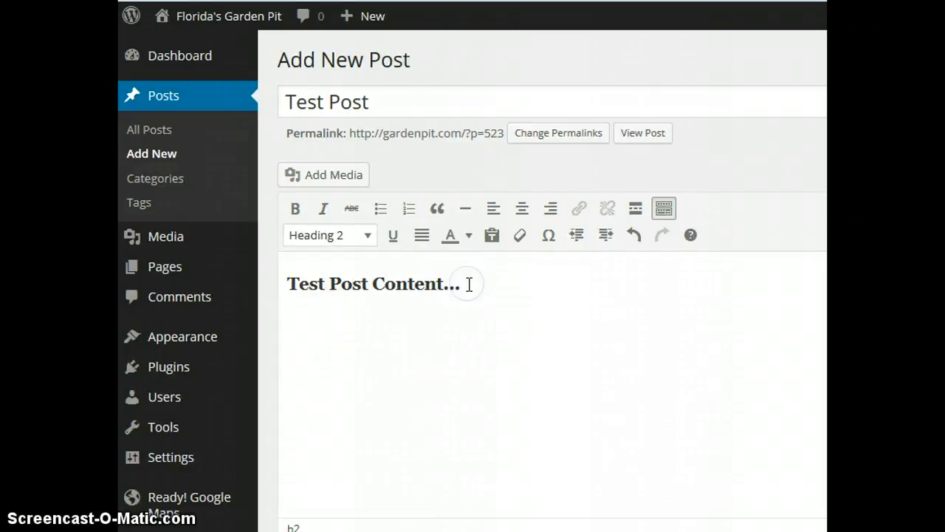
Assign the post to the Latest category.
left_click(342, 281)
key("BackSpace")
left_click(334, 356)
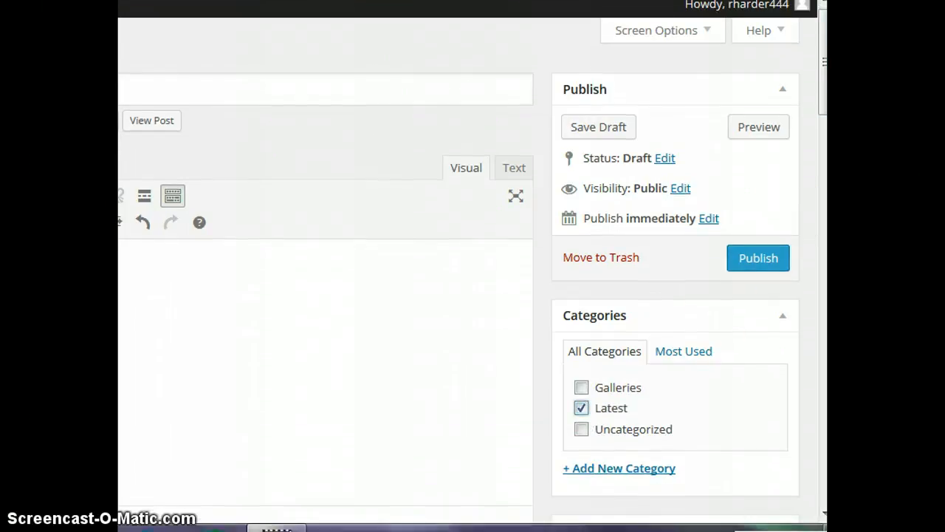
Set the orange flower photo 01414_fQzDEcYFORs_600x450.jpg from the Media Library as the post's featured image.
scroll(473, 295, "down", 4)
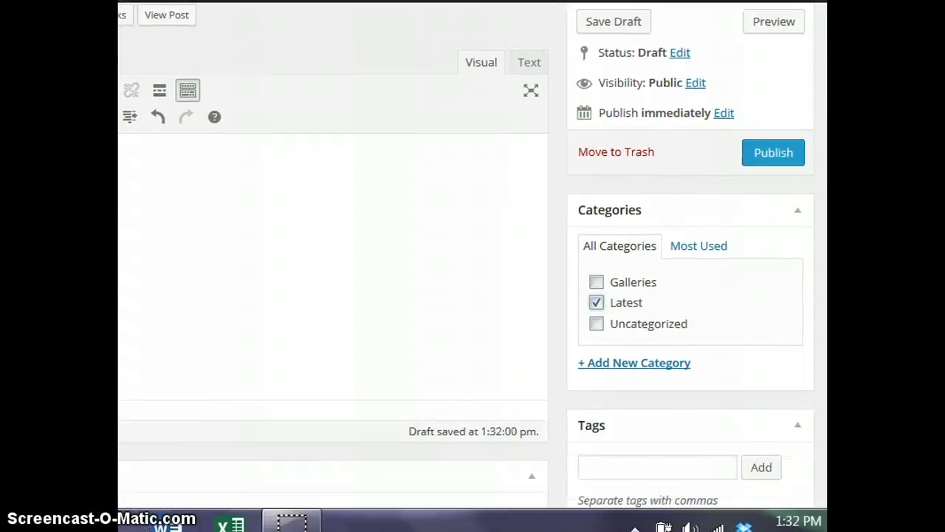
scroll(684, 323, "down", 2)
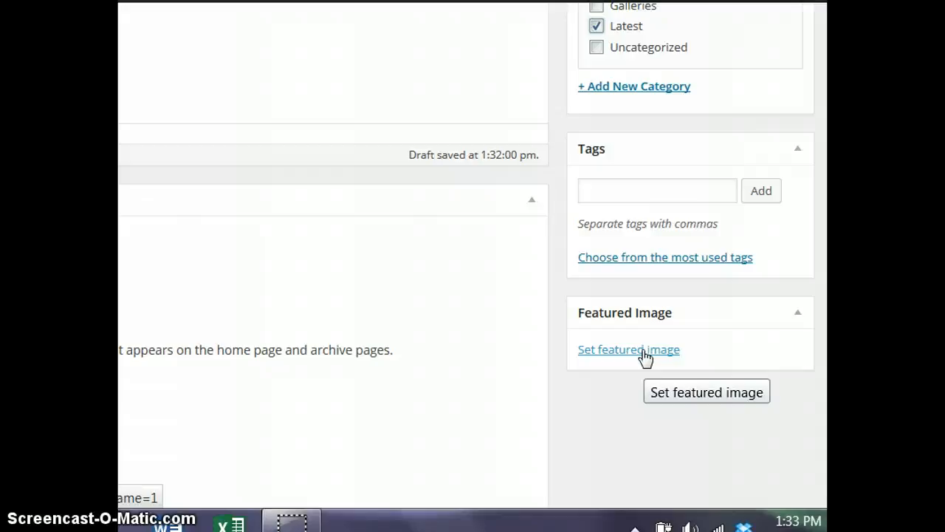
left_click(645, 352)
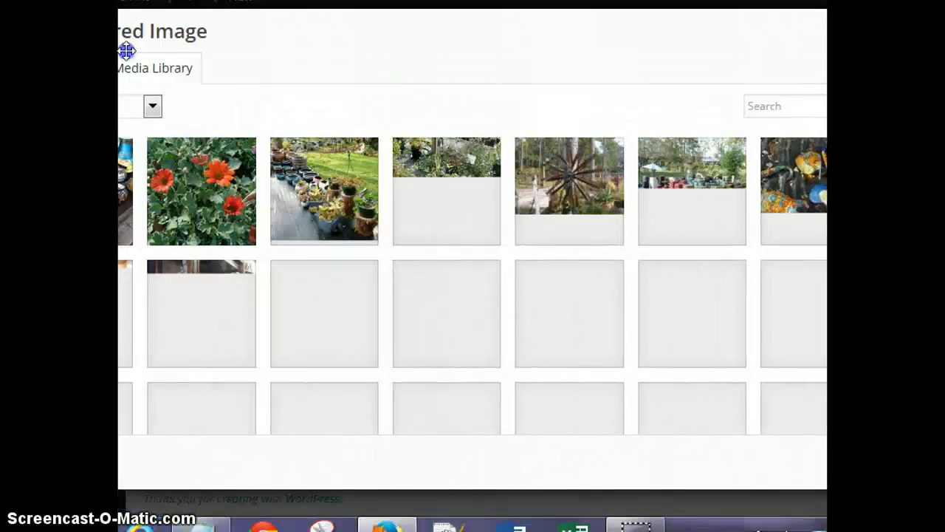
left_click(190, 71)
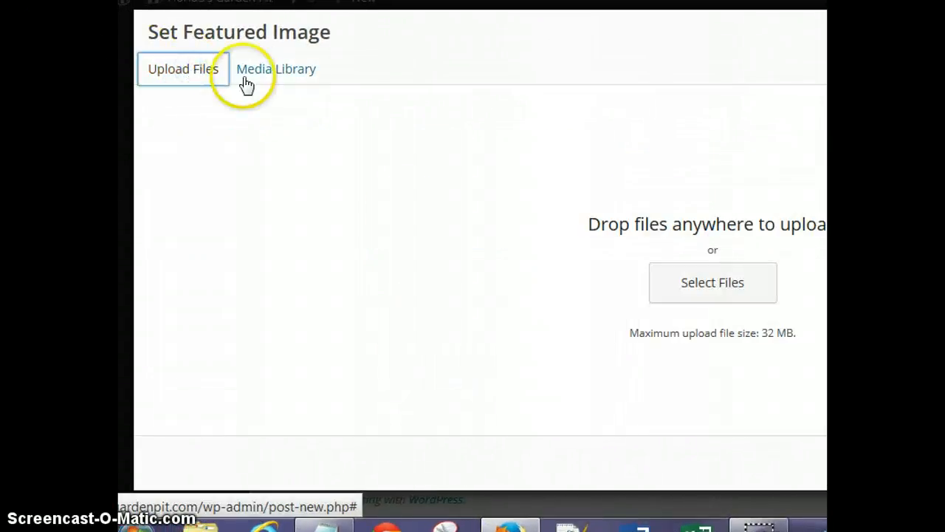
left_click(278, 74)
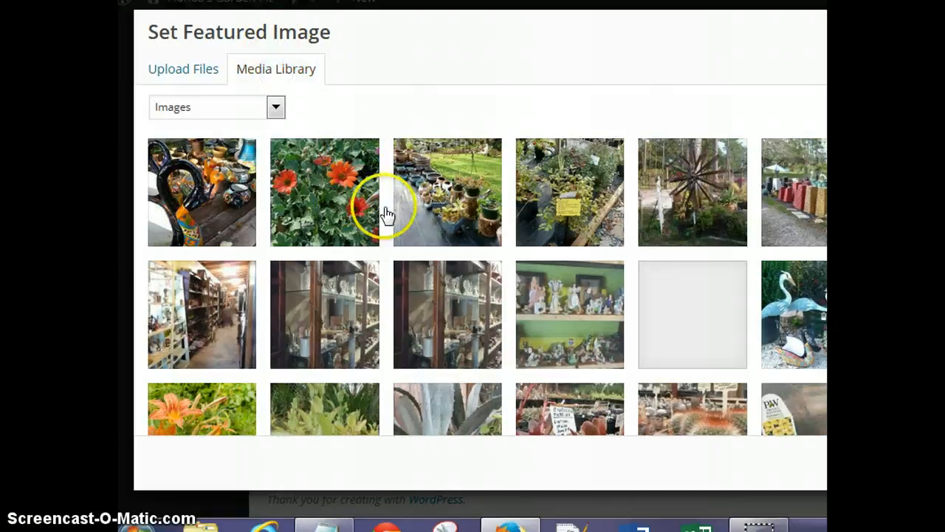
left_click(325, 213)
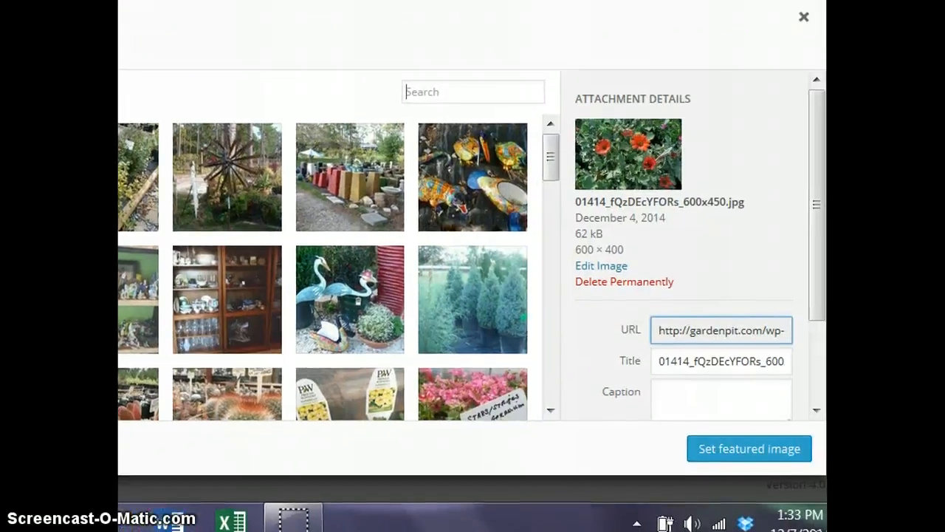
left_click(730, 451)
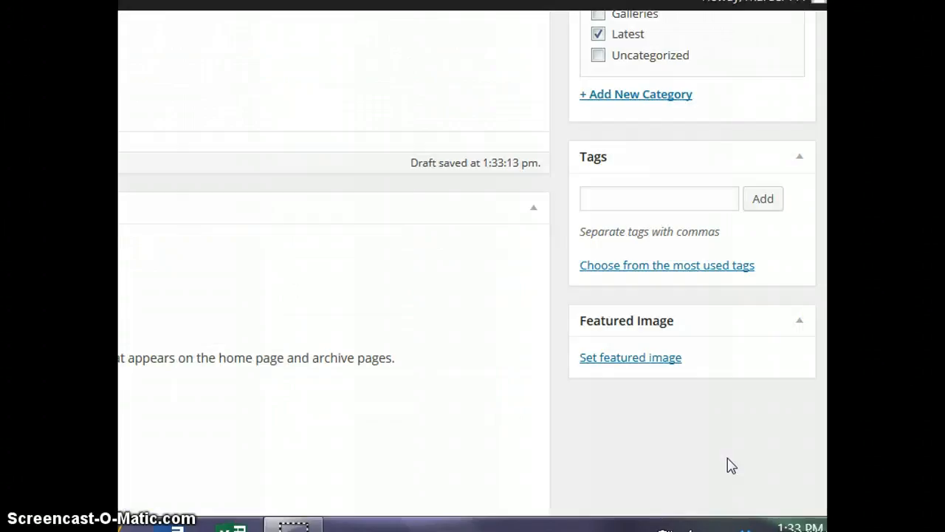
left_click(665, 361)
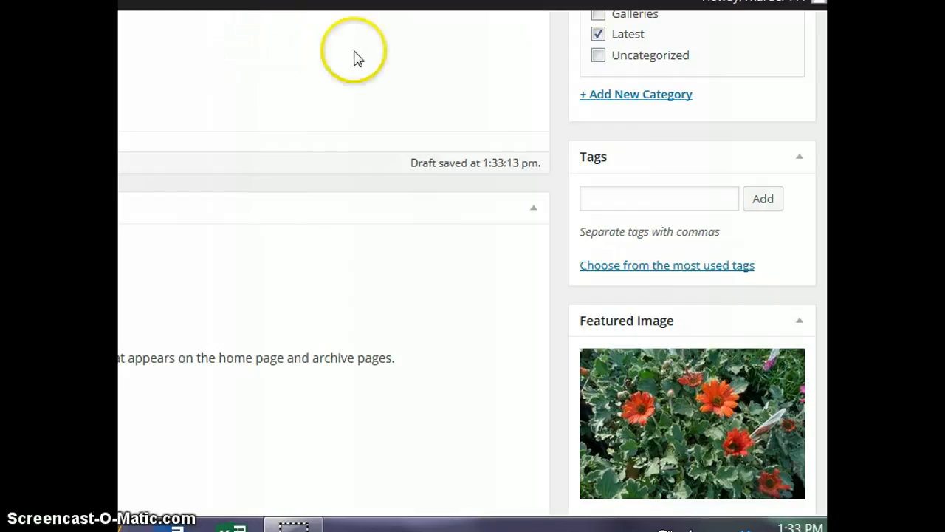
Insert the painted pottery photo from the Media Library on a new line above the "Test Post Content..." heading.
scroll(473, 266, "up", 3)
scroll(472, 266, "up", 3)
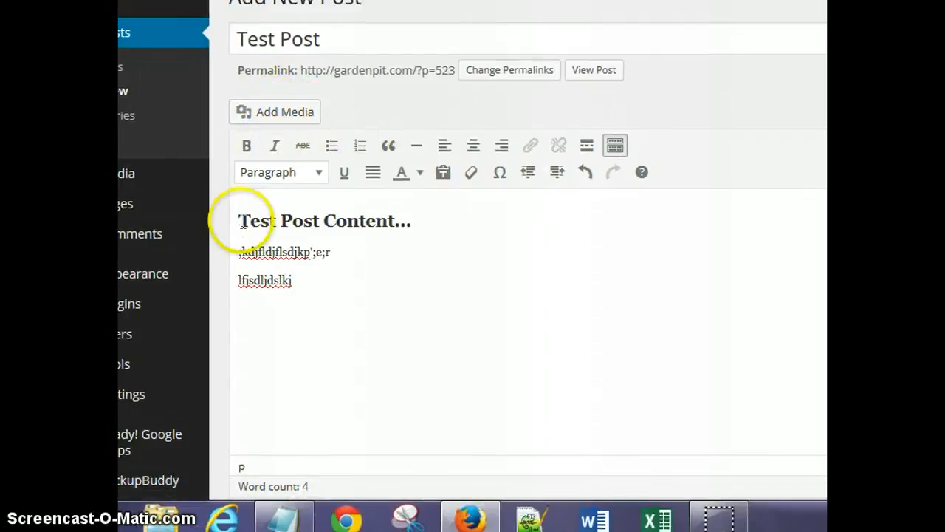
left_click(241, 223)
key("Return")
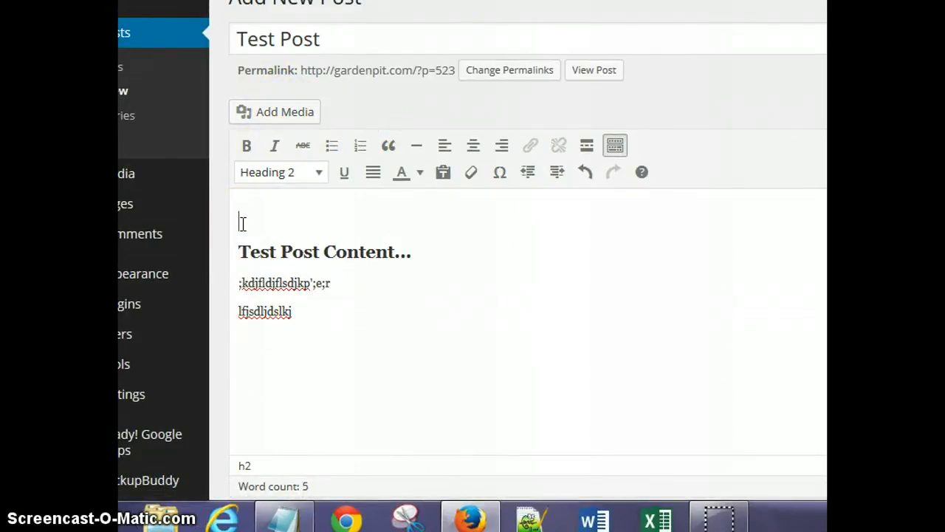
left_click(245, 111)
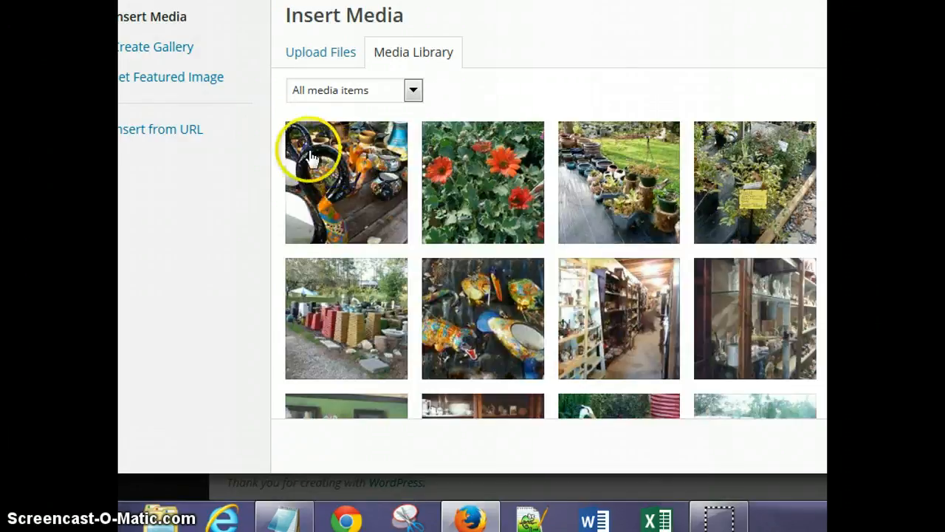
left_click(374, 202)
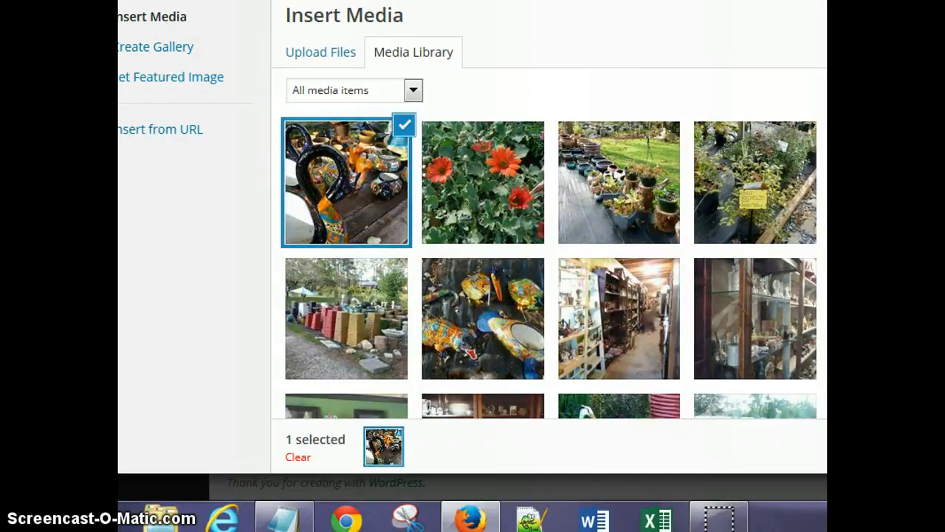
key("Escape")
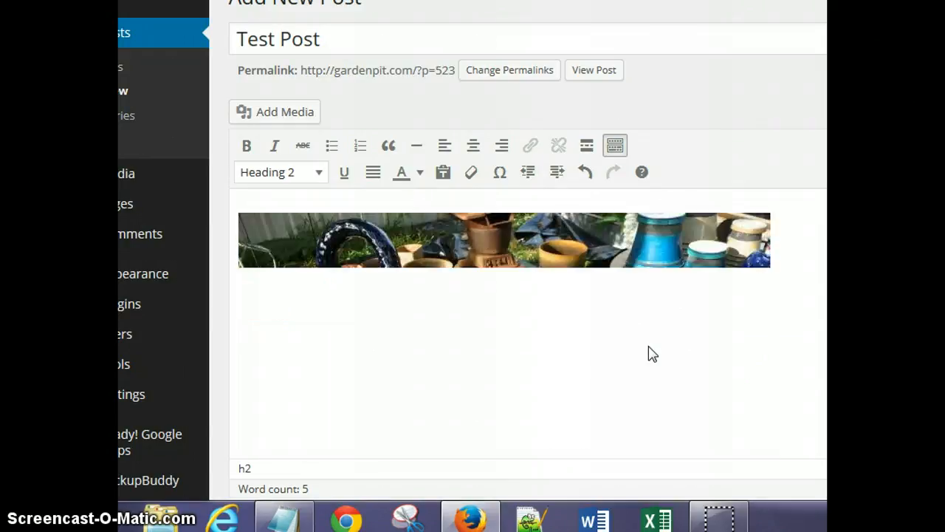
left_click(530, 302)
left_click(718, 330)
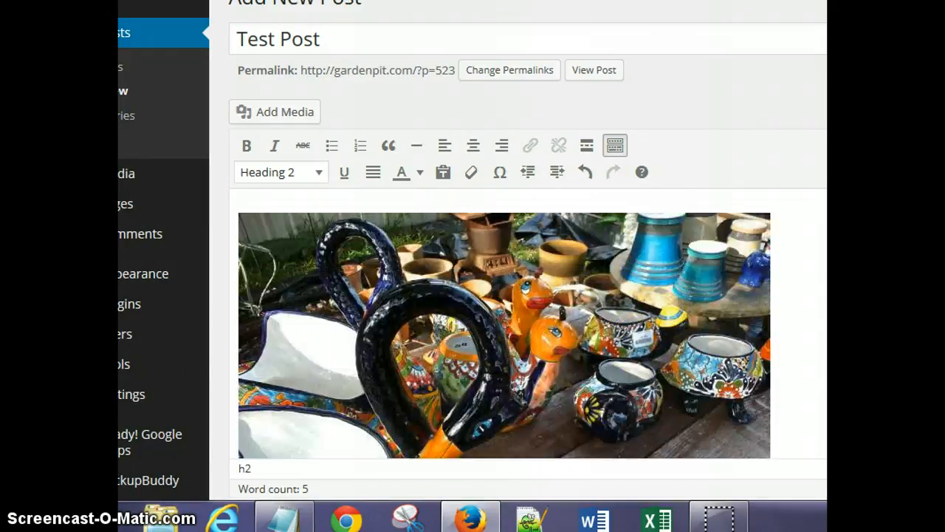
scroll(528, 296, "down", 4)
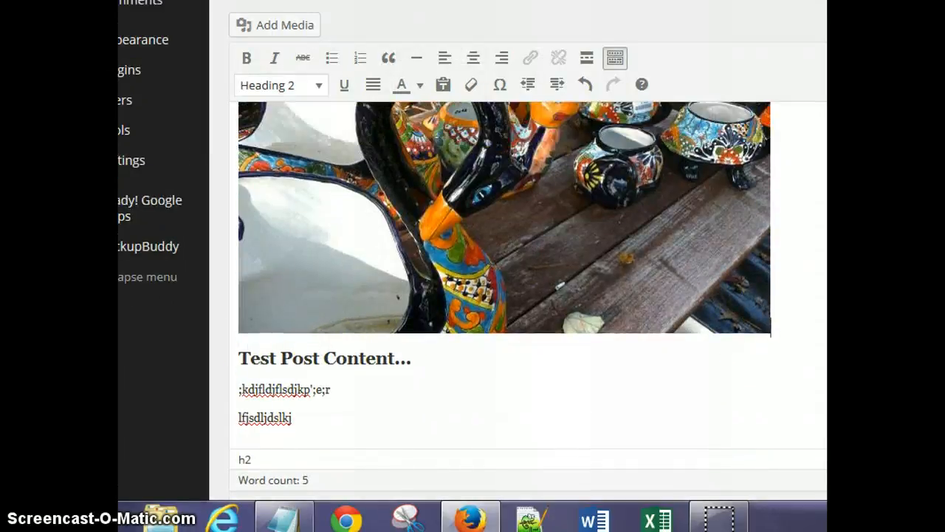
scroll(772, 281, "up", 4)
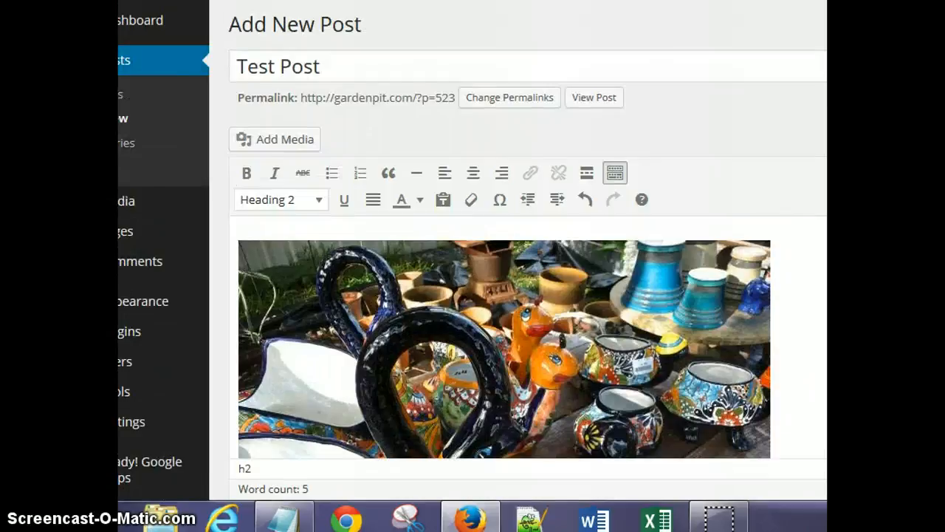
Preview the post and examine its title, photo, content, and the contact and map boxes beside it.
left_click(823, 210)
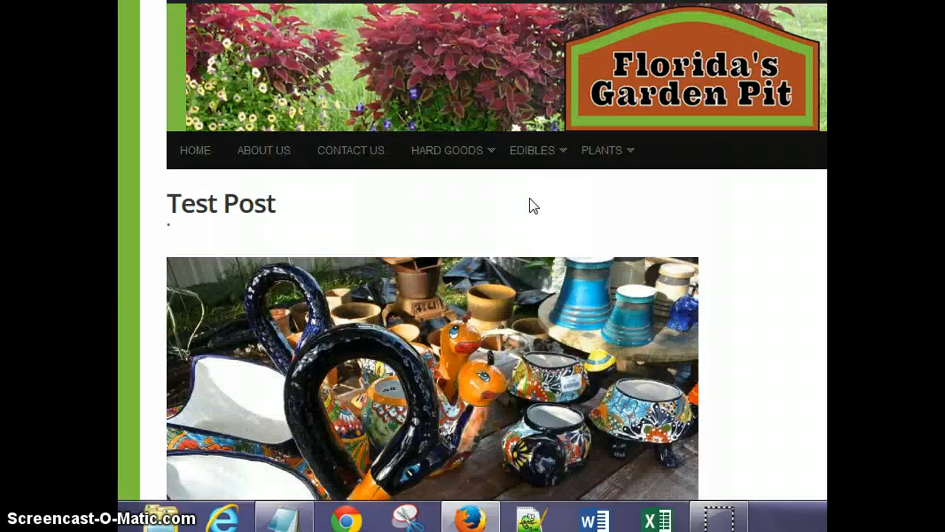
left_click(716, 193)
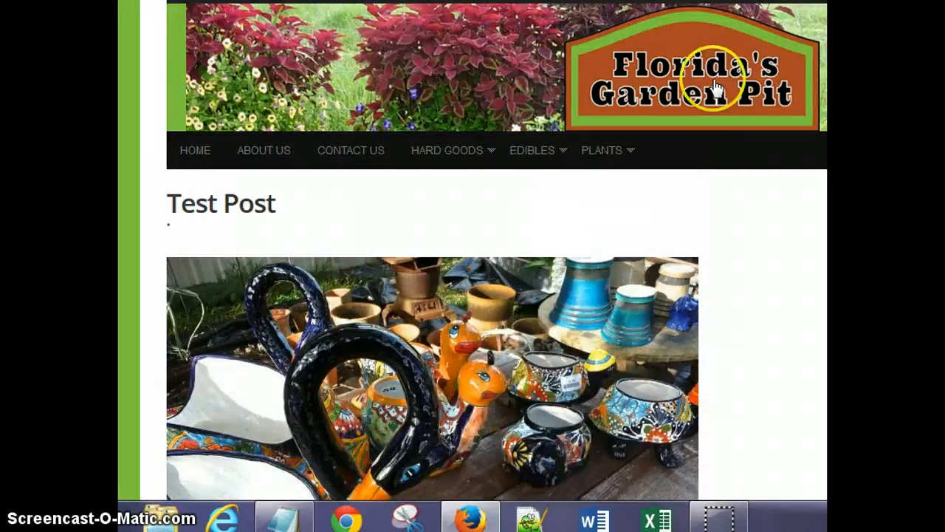
mouse_move(473, 155)
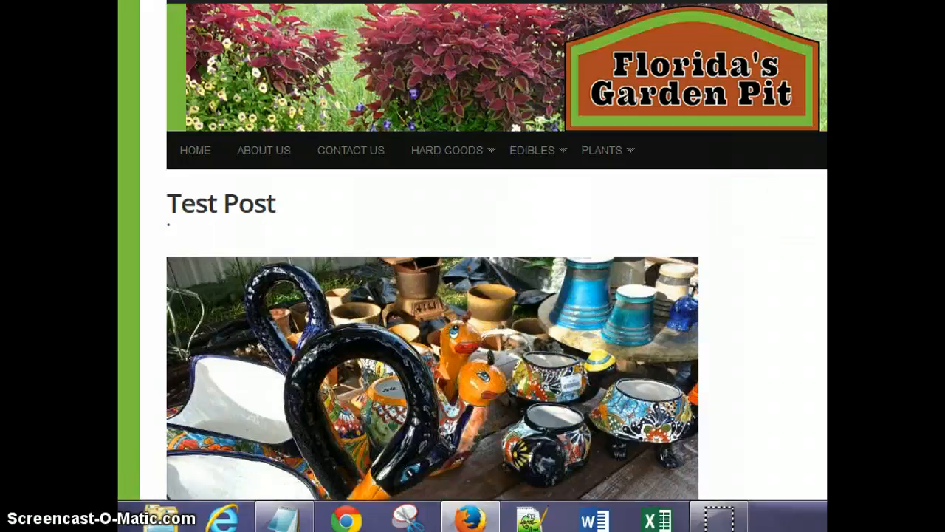
scroll(547, 356, "down", 4)
scroll(416, 291, "down", 3)
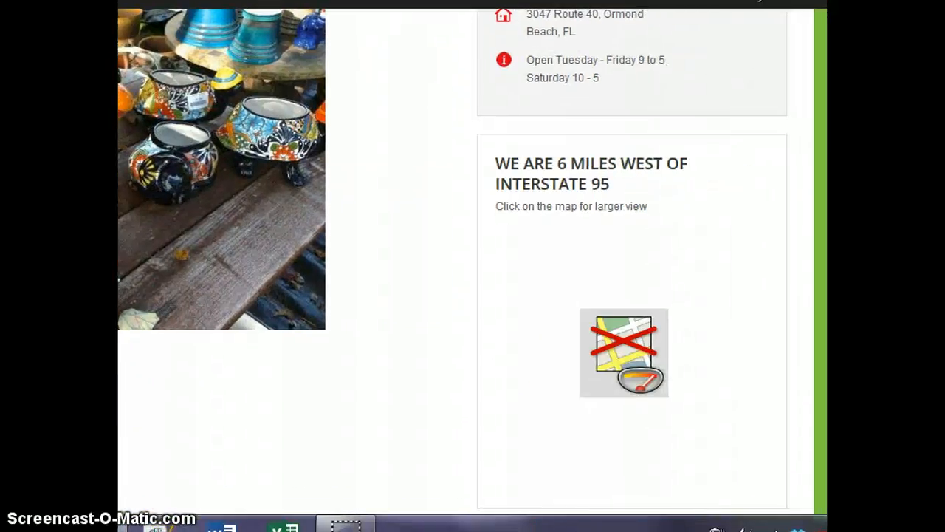
scroll(453, 262, "up", 4)
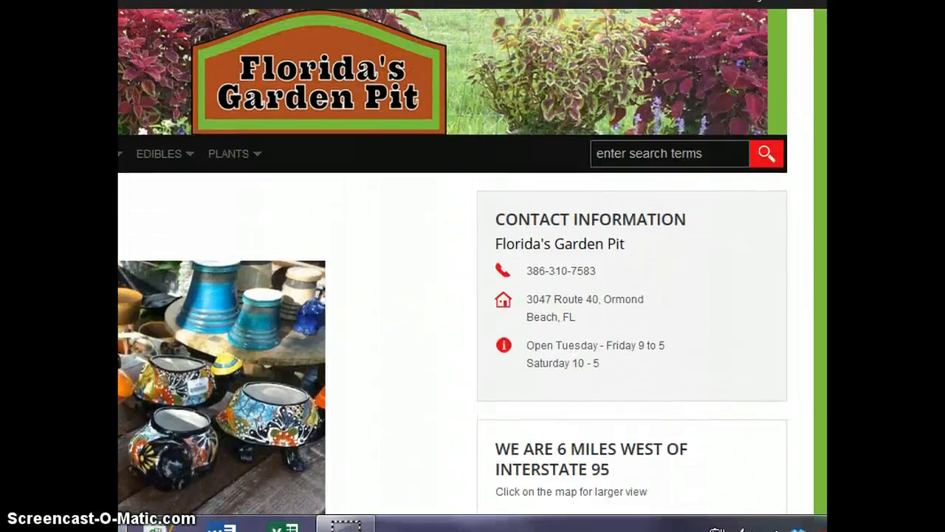
scroll(453, 263, "down", 1)
scroll(453, 262, "down", 1)
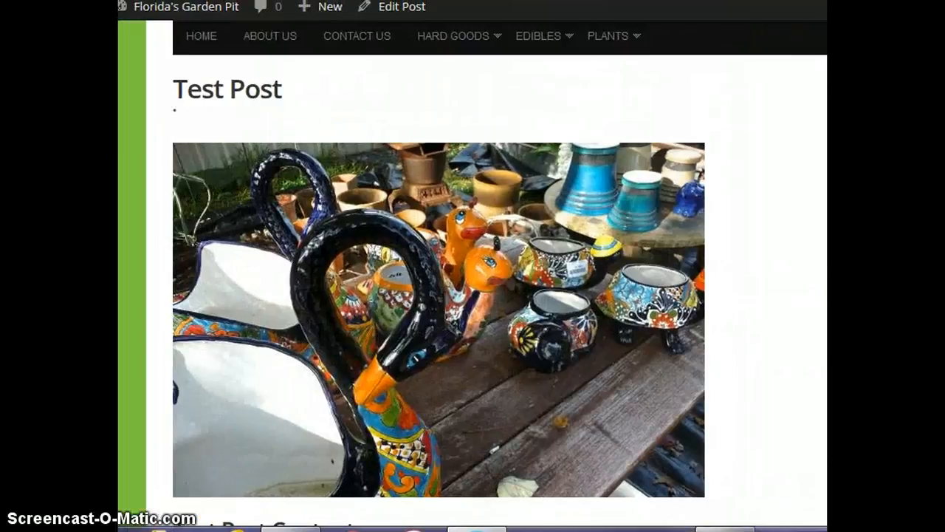
scroll(472, 296, "up", 2)
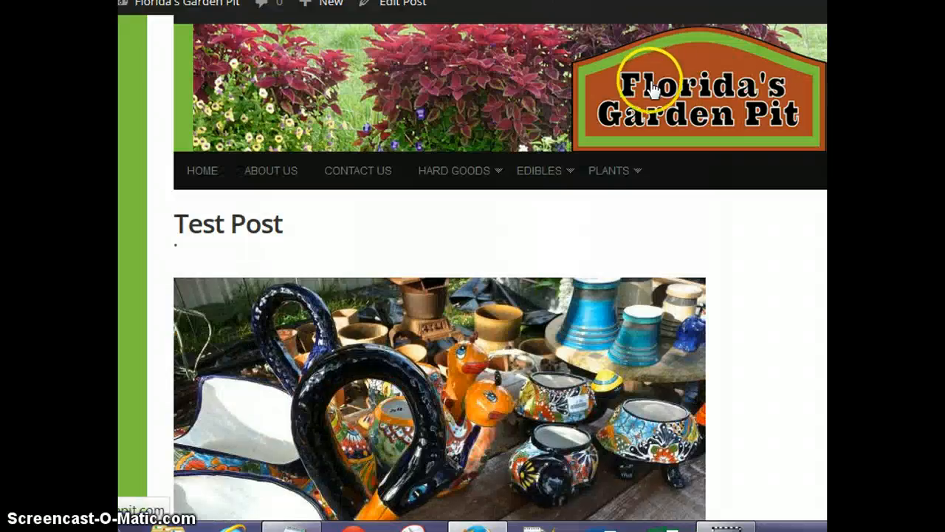
Go to the site's home page and examine the posts in the Latest section.
left_click(782, 152)
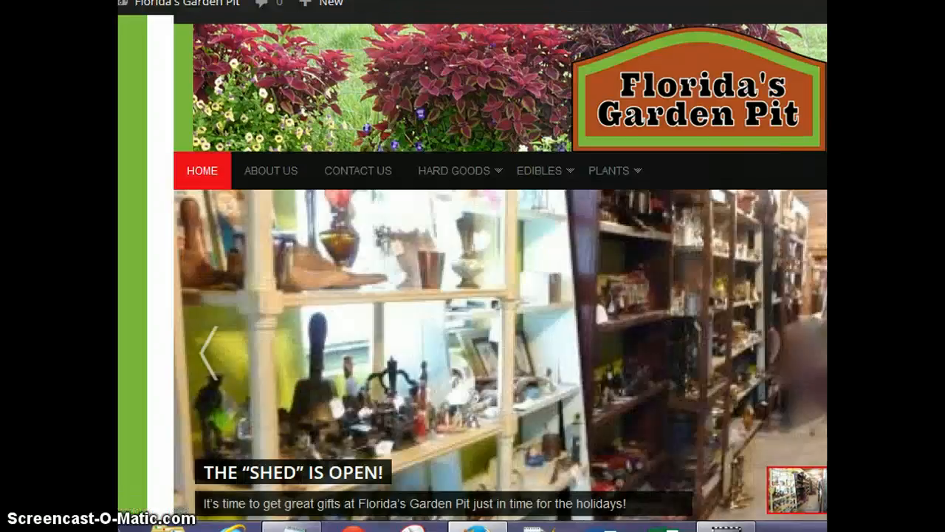
scroll(499, 266, "down", 8)
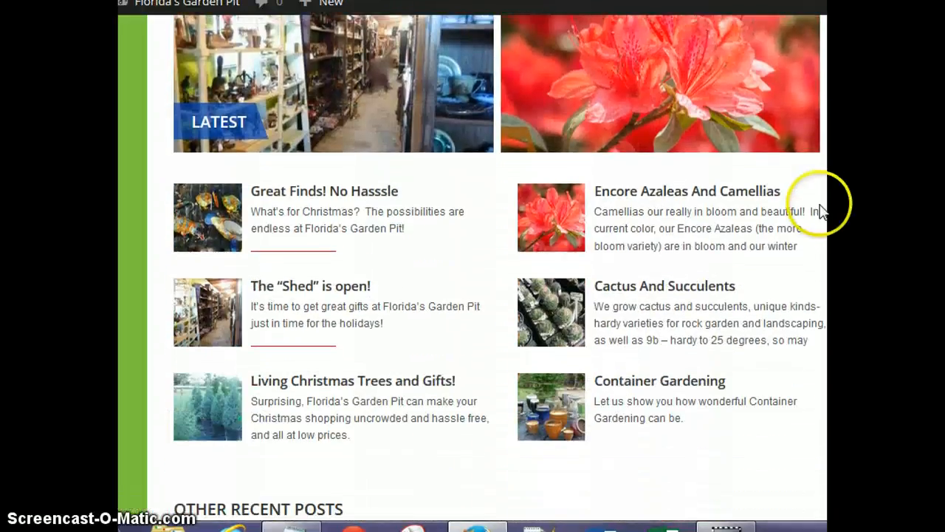